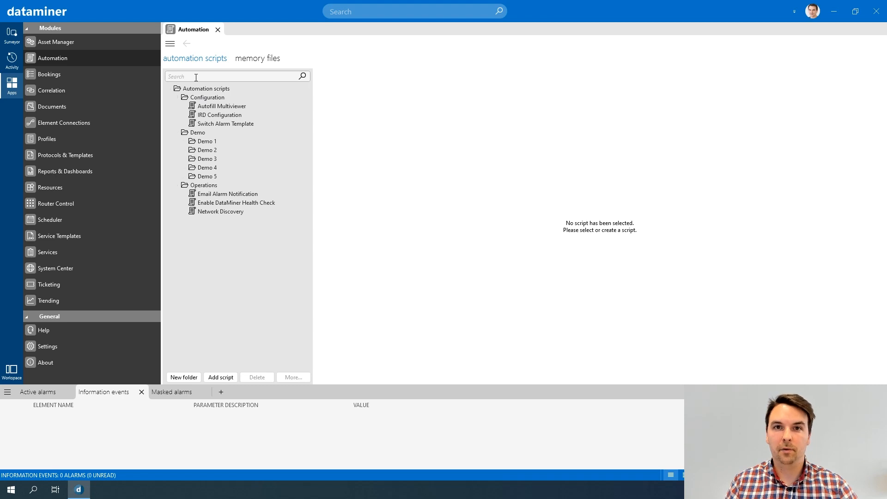
- Collapse the Configuration and Demo folders in the automation scripts tree
click(177, 98)
click(176, 106)
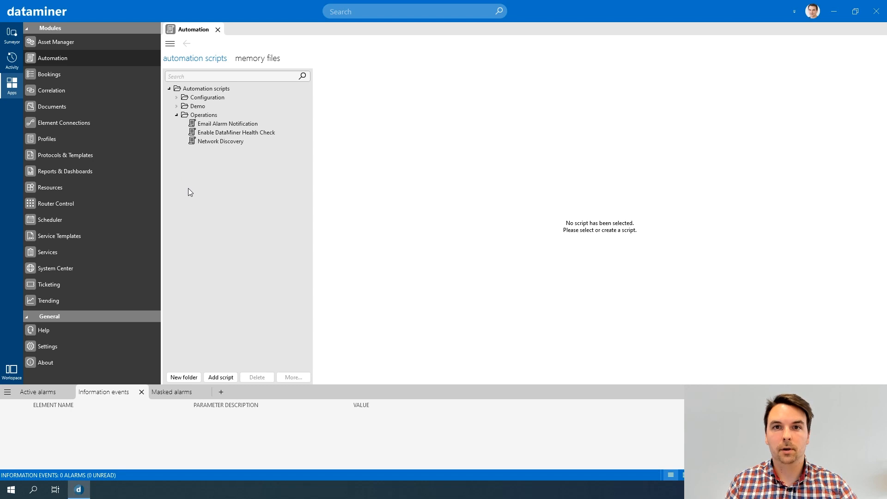
right_click(198, 90)
click(193, 98)
right_click(192, 98)
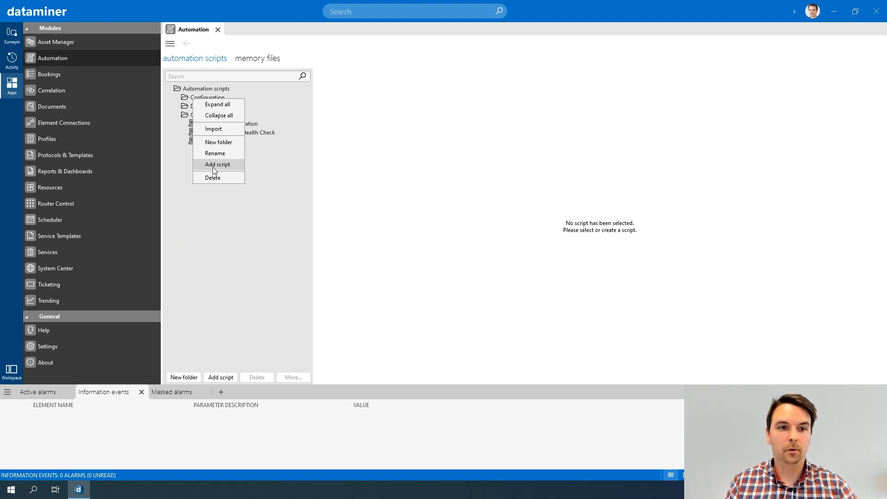
click(194, 264)
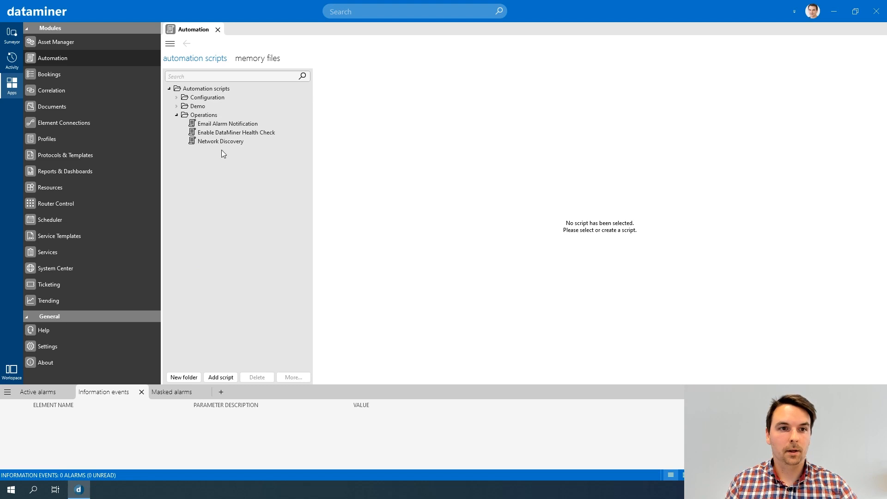
- Add a new automation script at the root and name it Generate Information Event
right_click(210, 91)
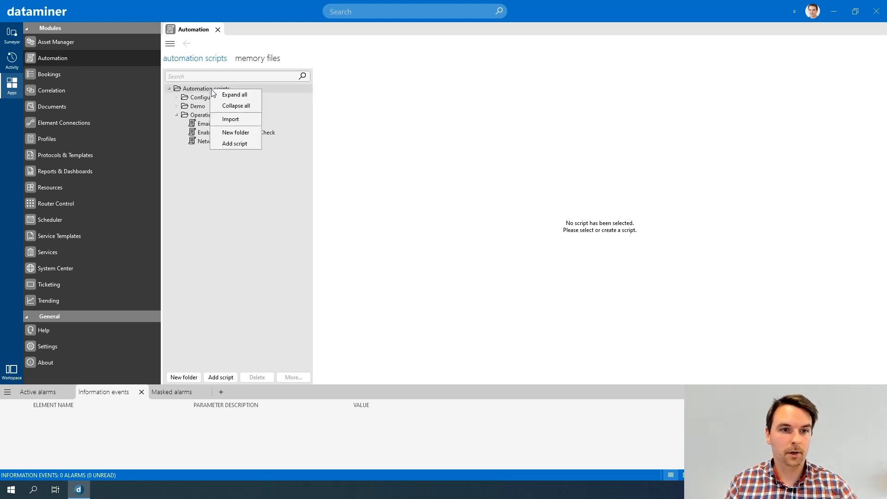
click(235, 144)
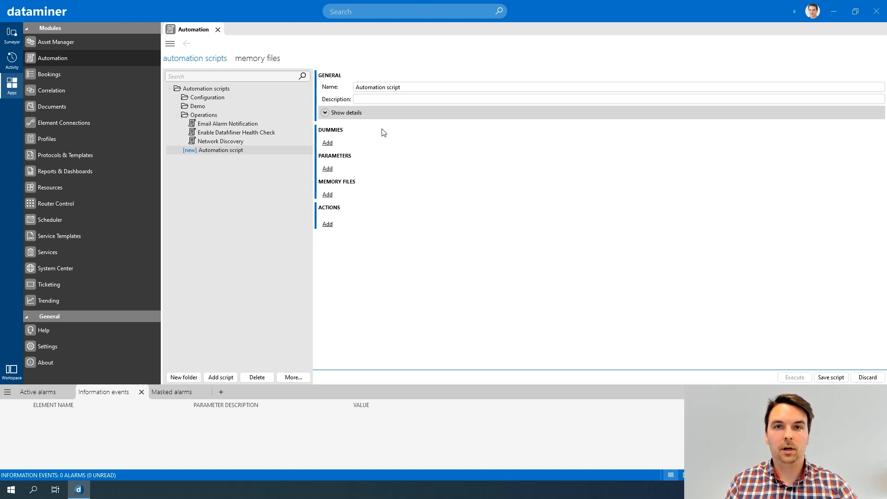
drag(400, 87, 355, 87)
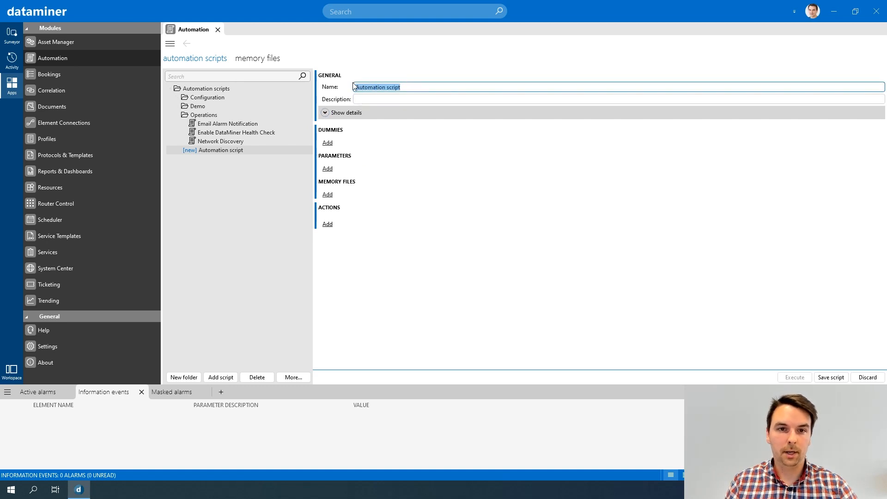
text(Generate Information Event)
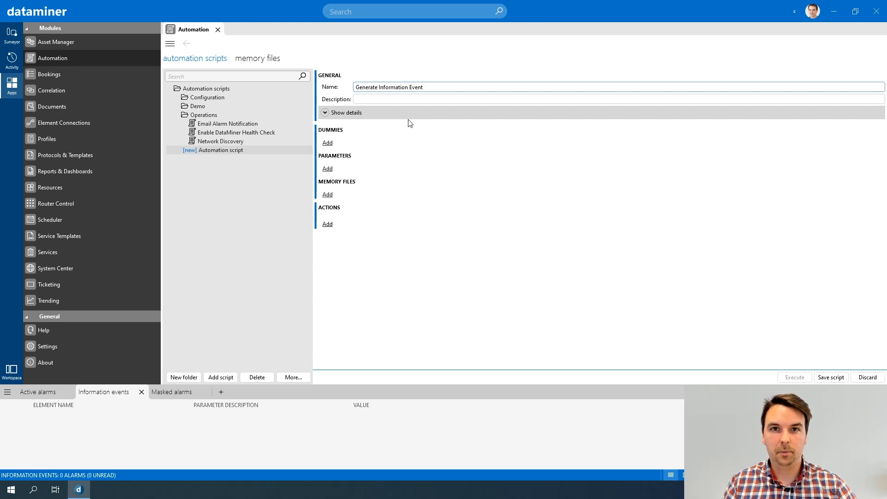
- Expand and collapse the script's detail options to review them
click(442, 98)
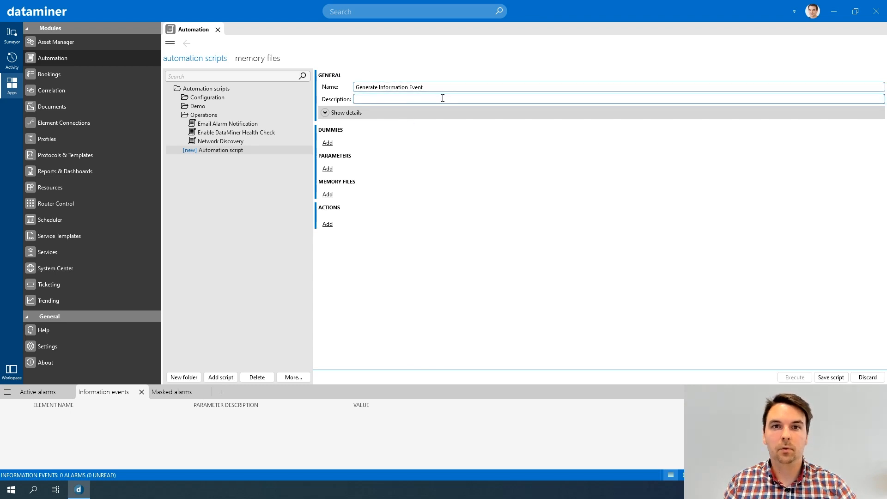
click(433, 88)
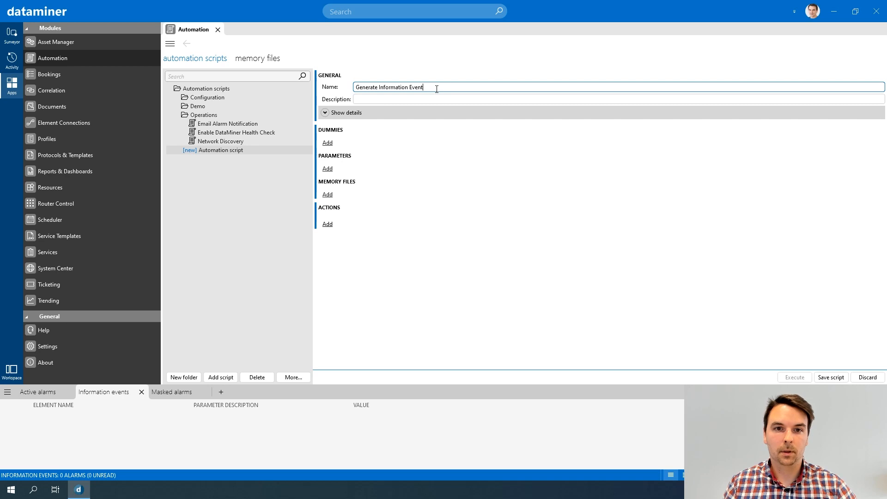
click(385, 99)
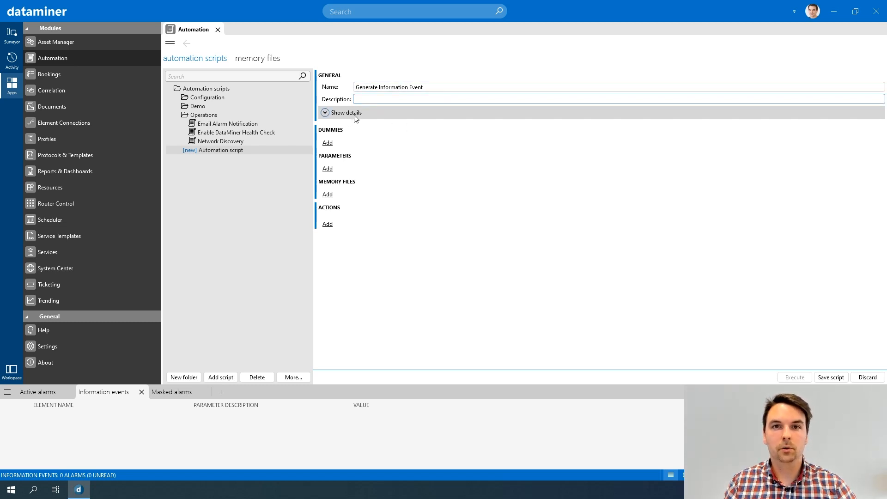
click(326, 114)
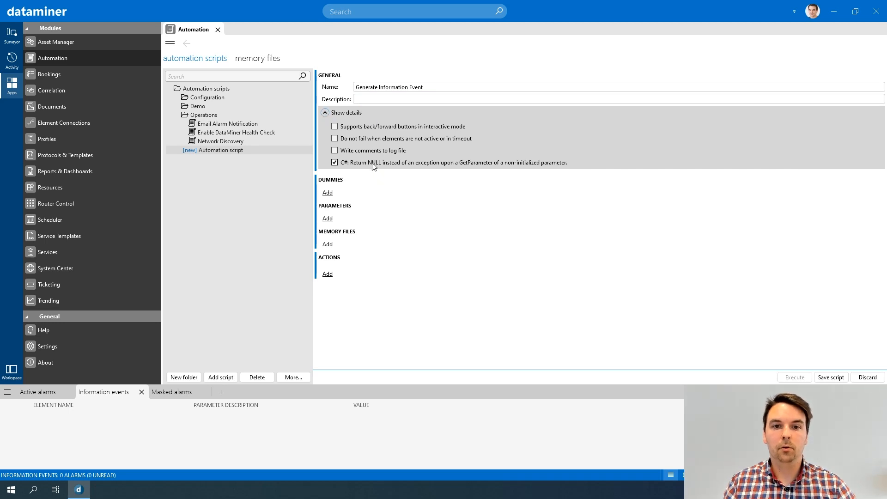
click(325, 112)
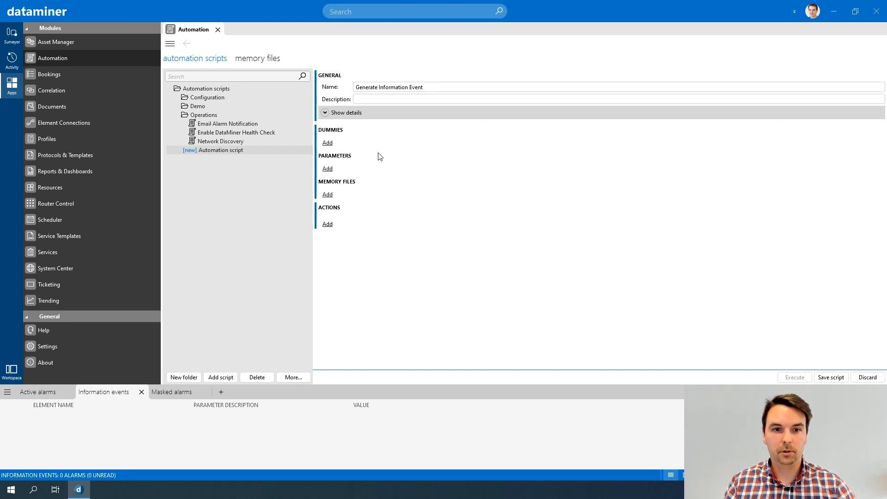
- Add an Information action with the message "This is my first script!" and save the script
click(328, 224)
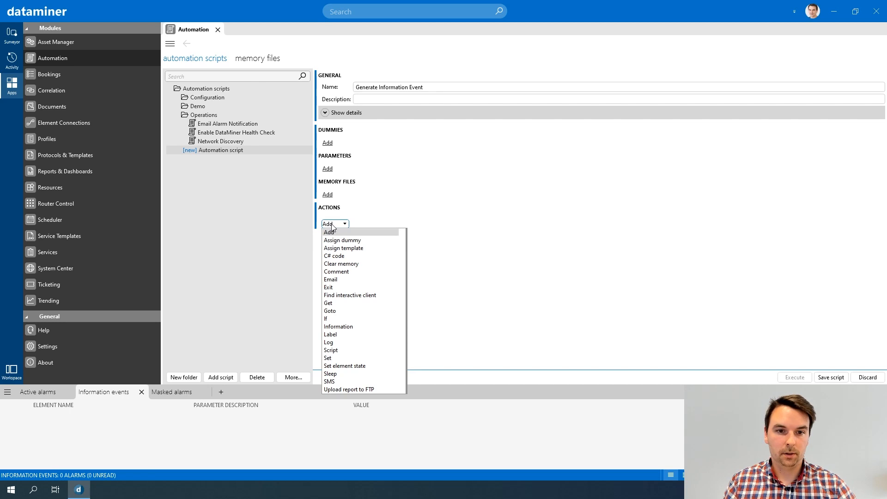
click(340, 327)
text(This is my first)
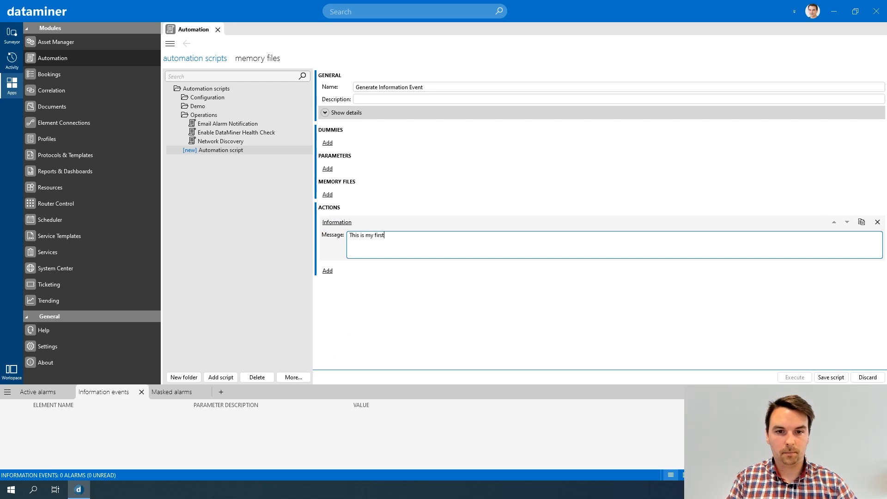
text( script!)
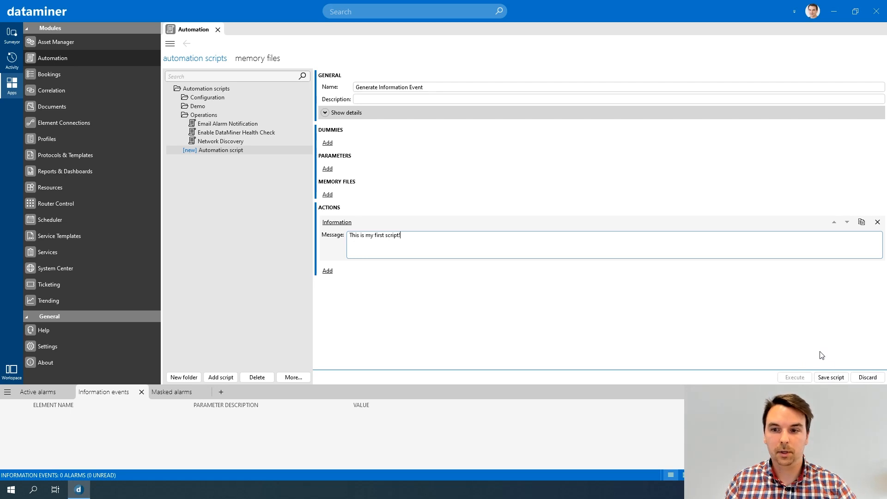
click(830, 377)
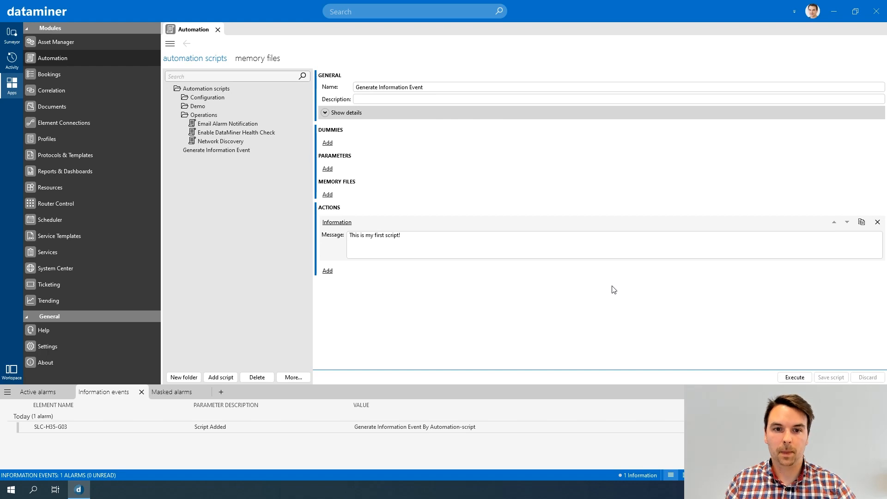
- Execute the script now from the execution window, then close the window
click(796, 377)
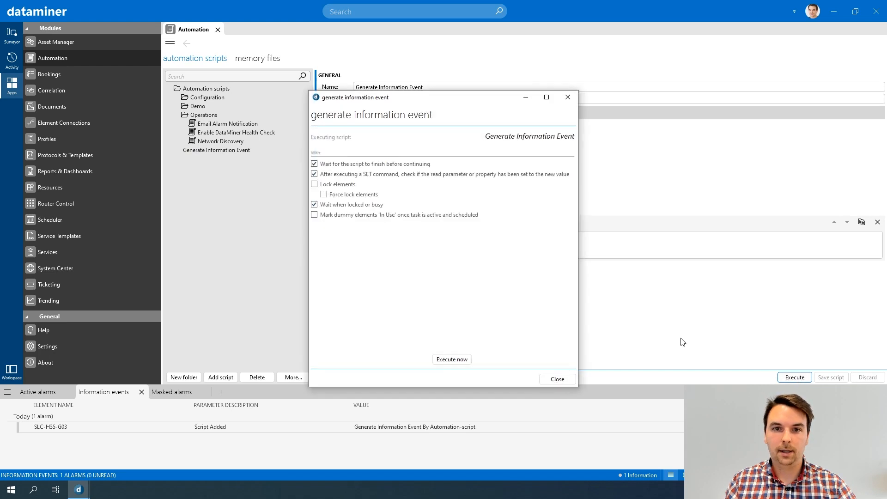
drag(418, 99, 443, 78)
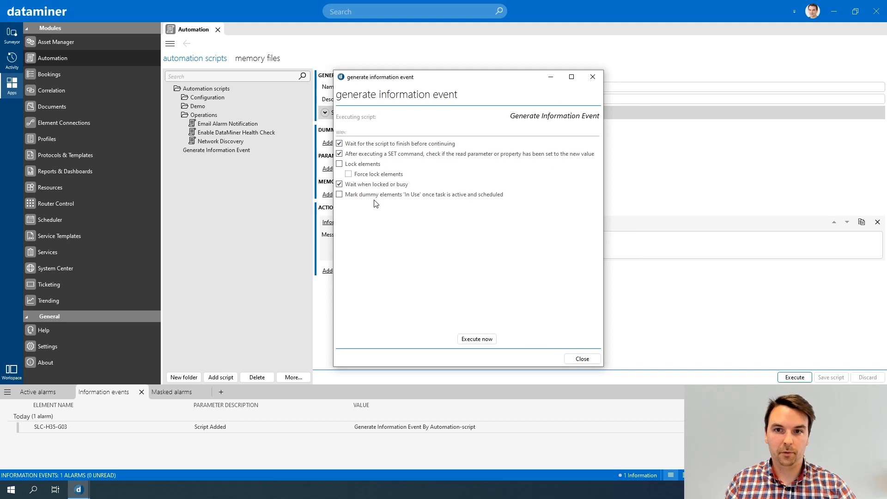
click(479, 340)
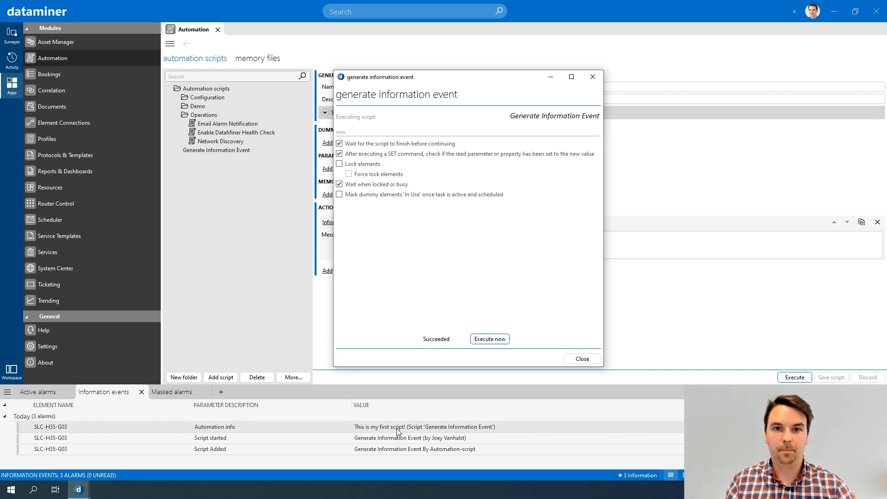
click(592, 77)
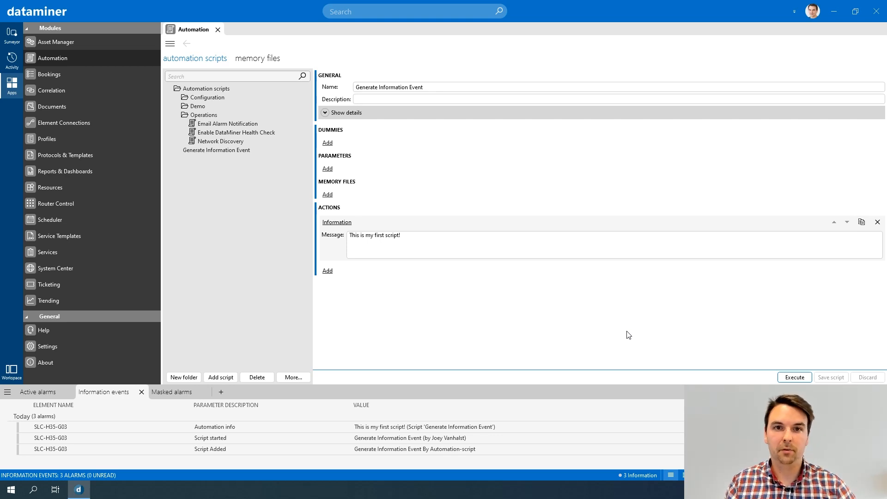
click(794, 377)
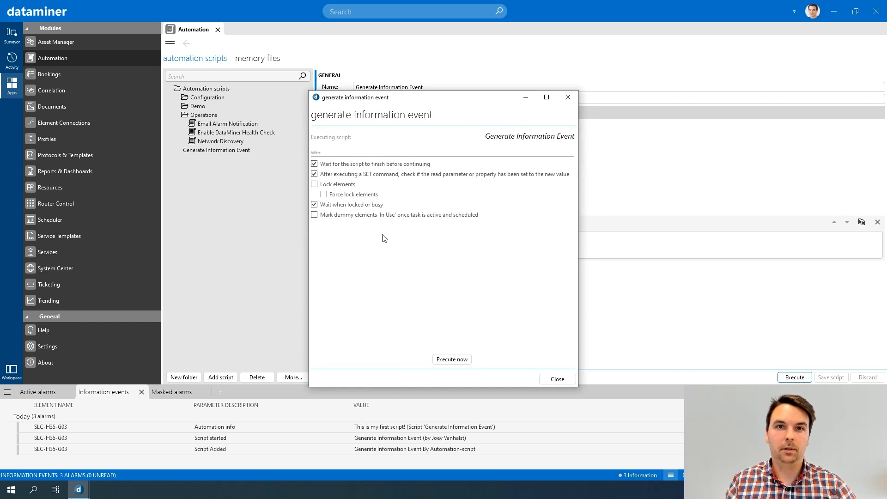
click(574, 101)
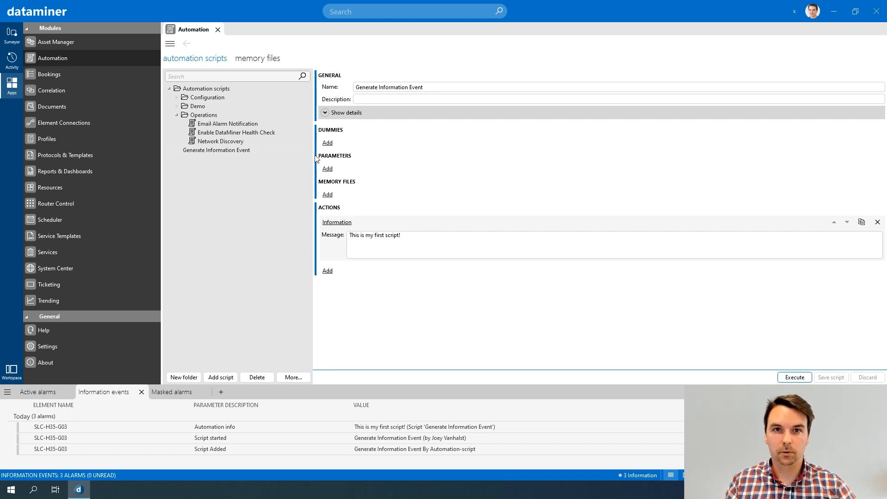
- Export the Generate Information Event script as Generate Information Event.xml
right_click(212, 153)
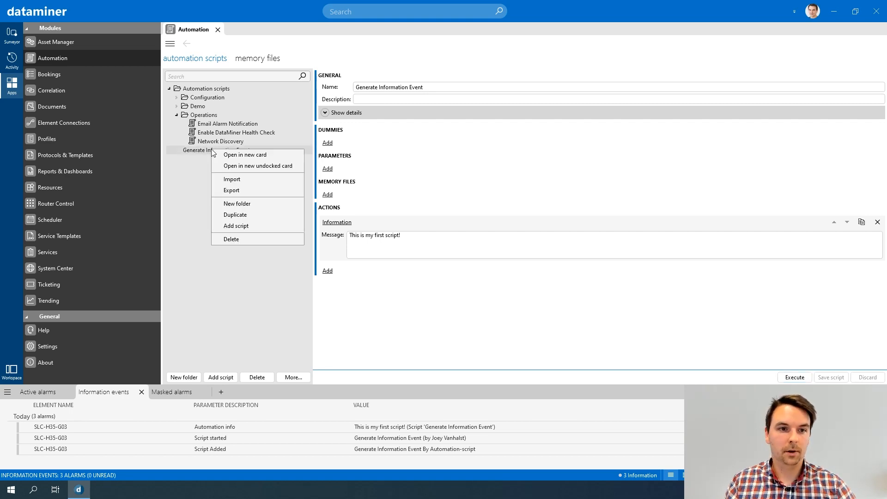
click(236, 190)
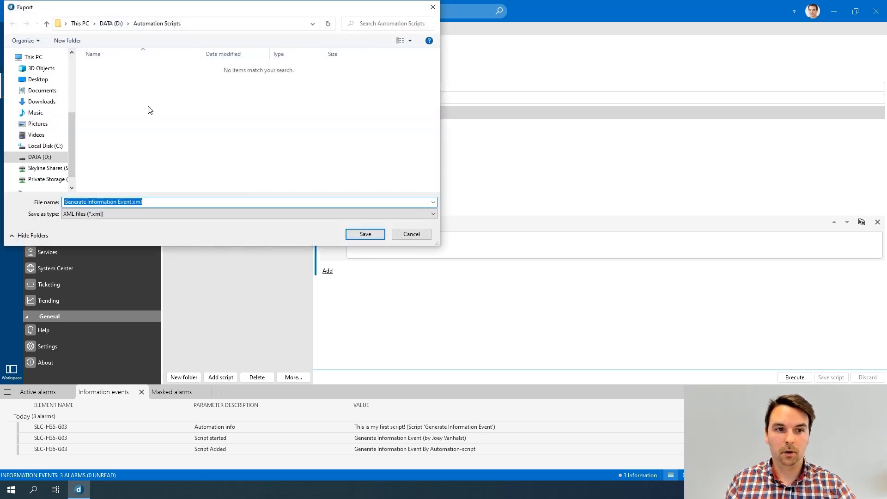
click(364, 234)
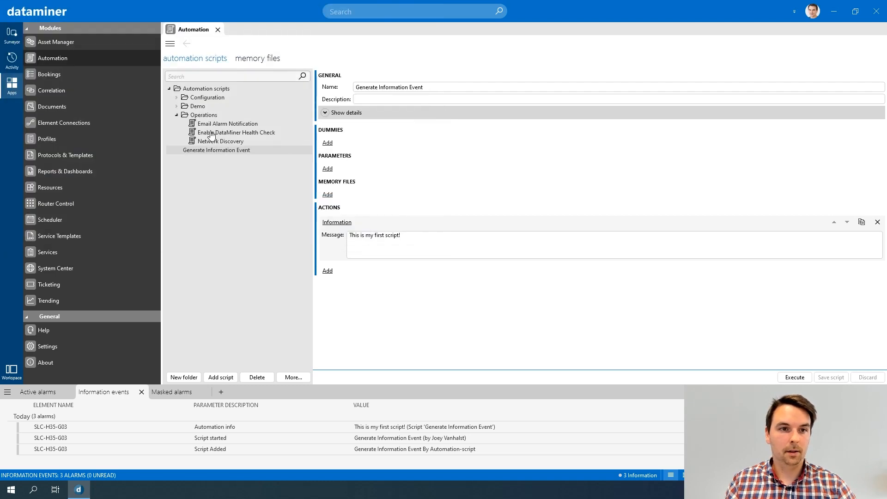
right_click(206, 92)
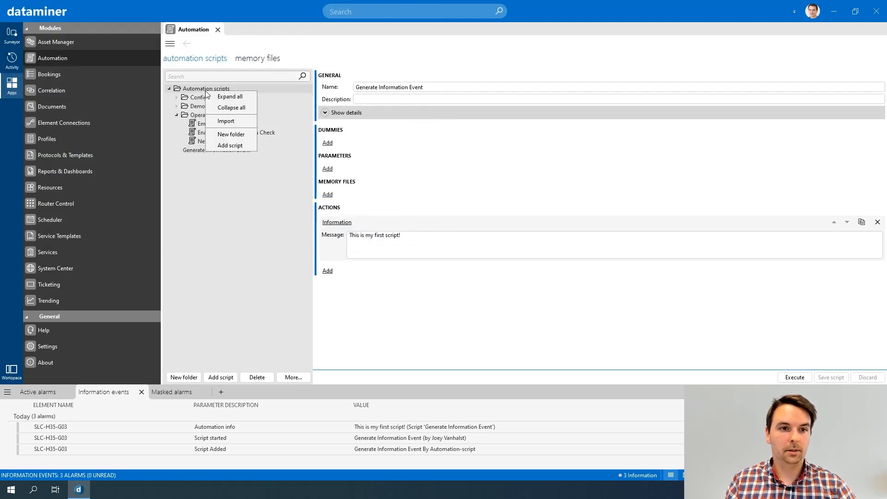
click(239, 120)
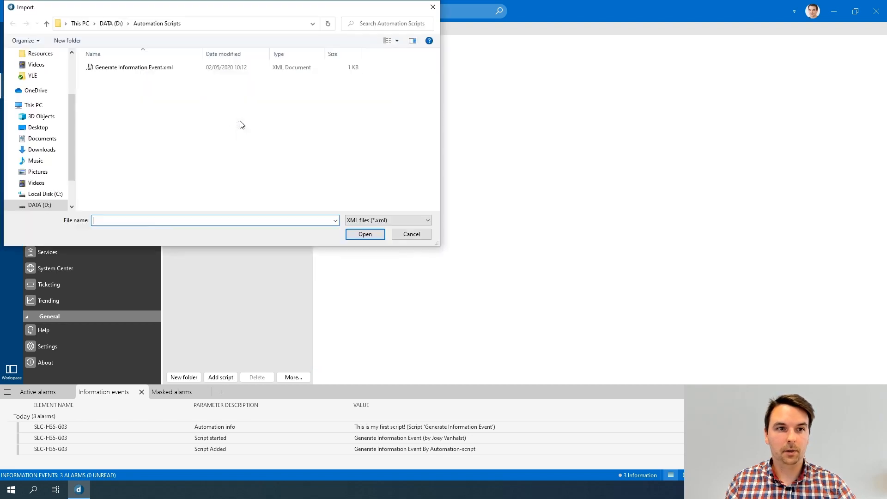
click(139, 69)
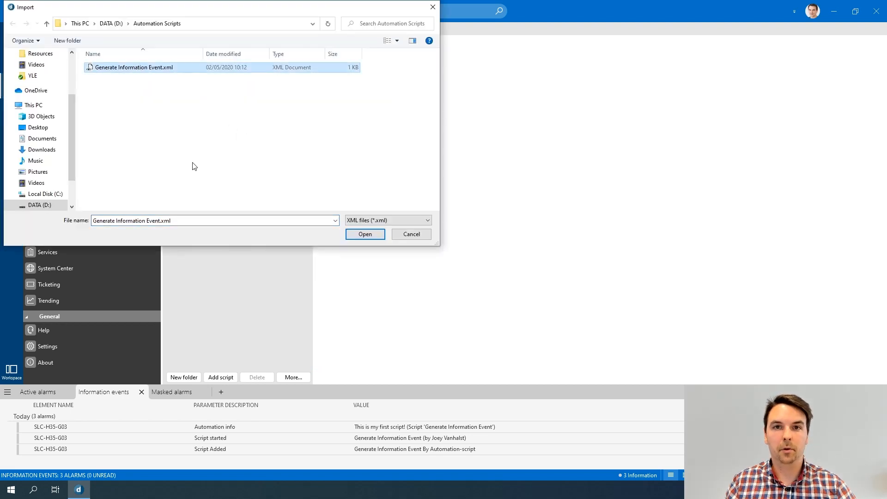
click(415, 237)
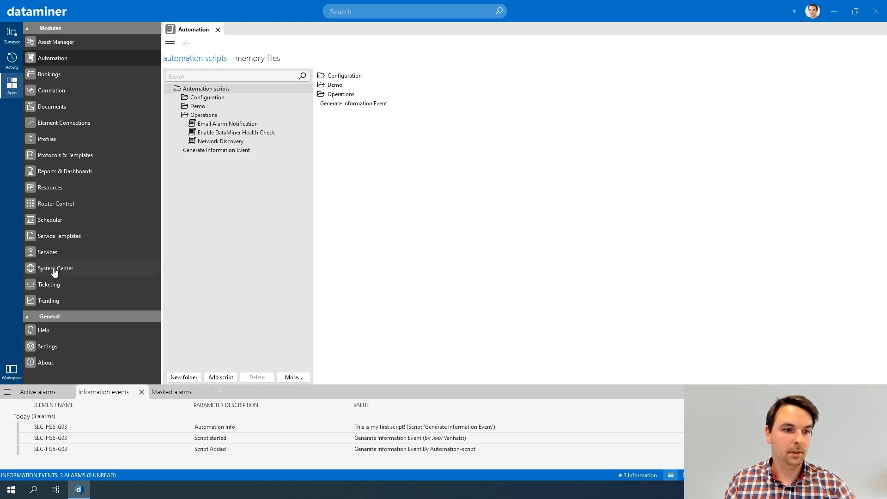
- Open the DMS Automation topic under Advanced DataMiner modules in Help, then close Help
click(49, 332)
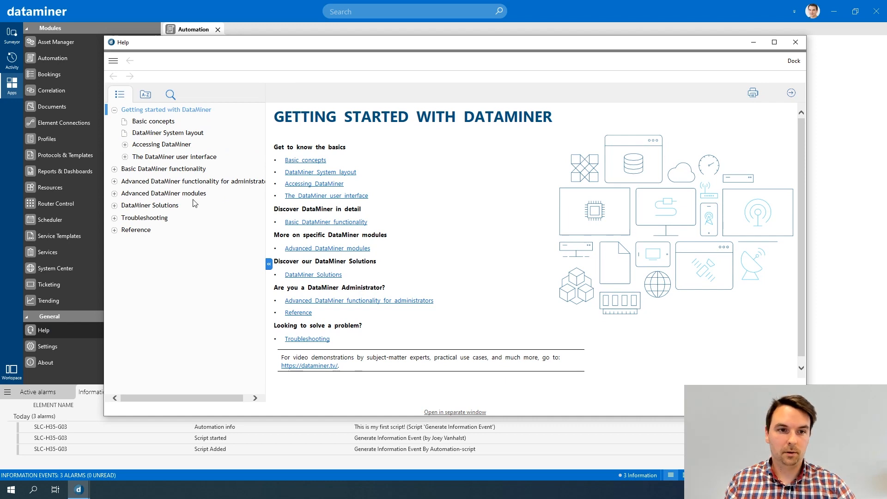
click(114, 195)
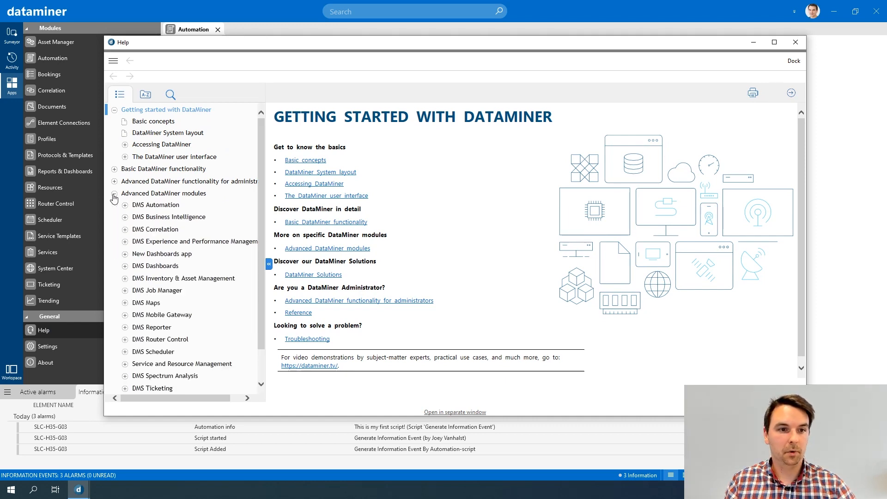
click(159, 206)
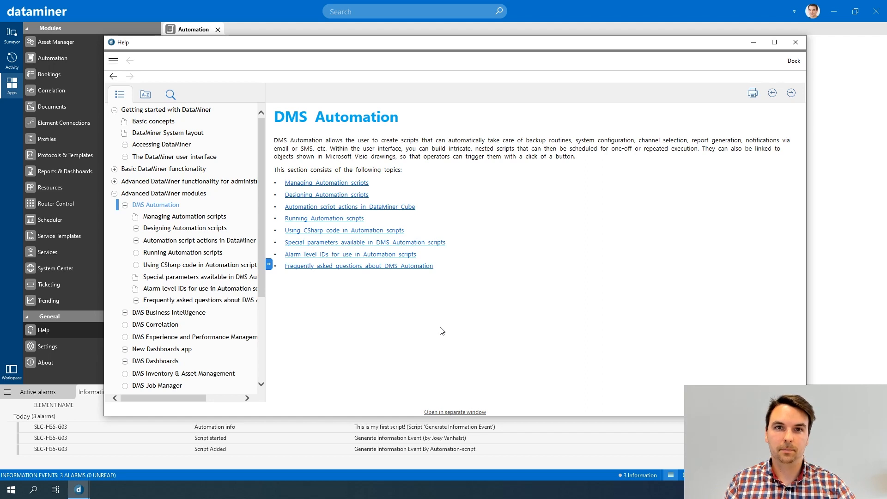
click(791, 42)
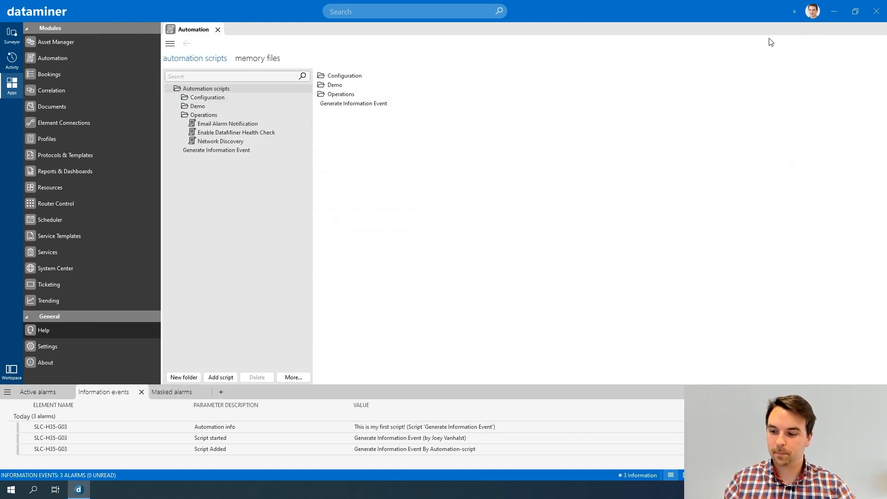